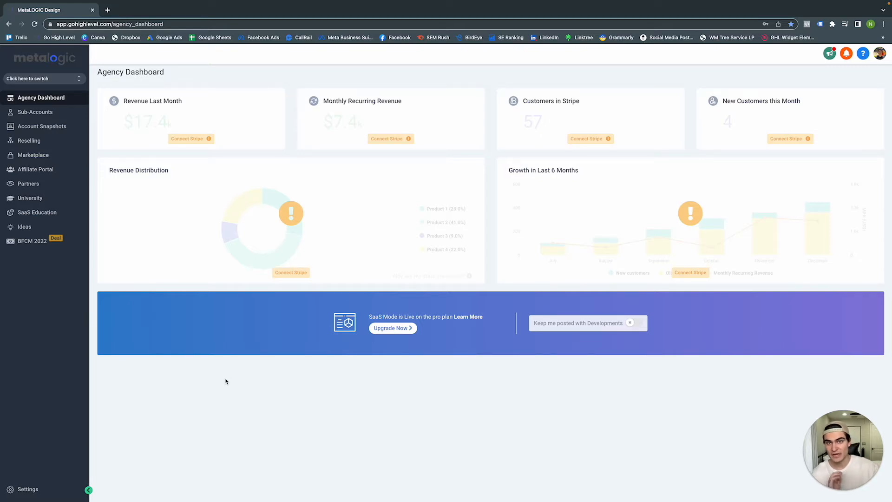
Step: Start a new account snapshot in the agency settings and name it Tree Service Snapshot
{"action": "left_click", "coordinate": [21, 487]}
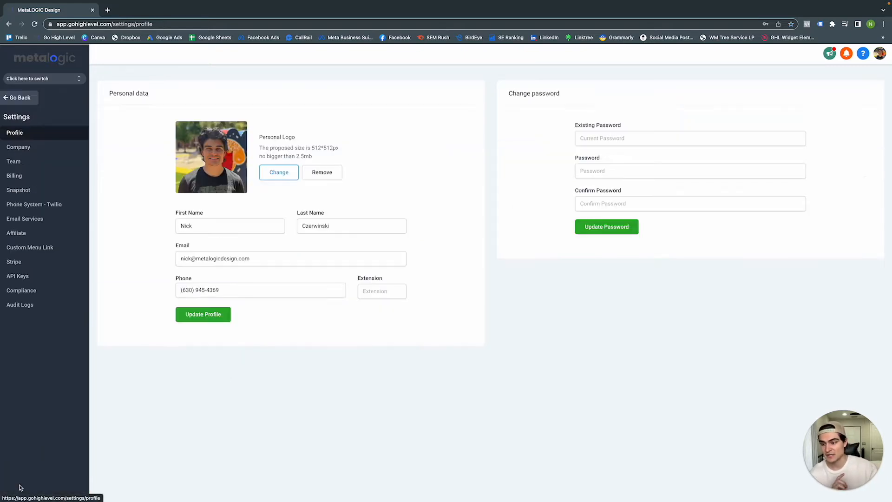
{"action": "left_click", "coordinate": [20, 190]}
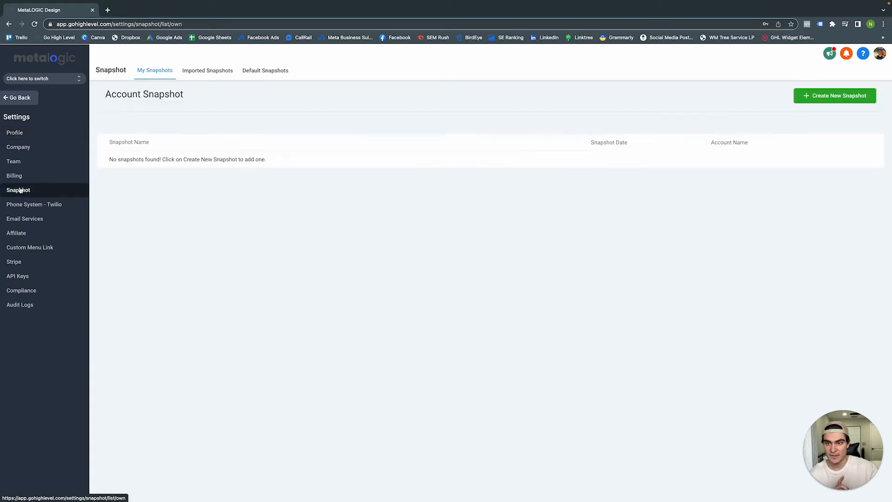
{"action": "left_click", "coordinate": [800, 95]}
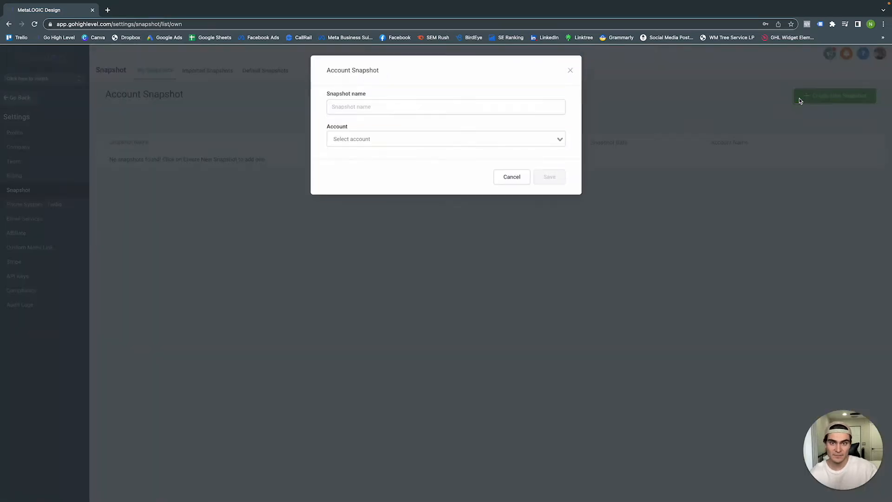
{"action": "left_click", "coordinate": [417, 112]}
{"action": "type", "text": "T"}
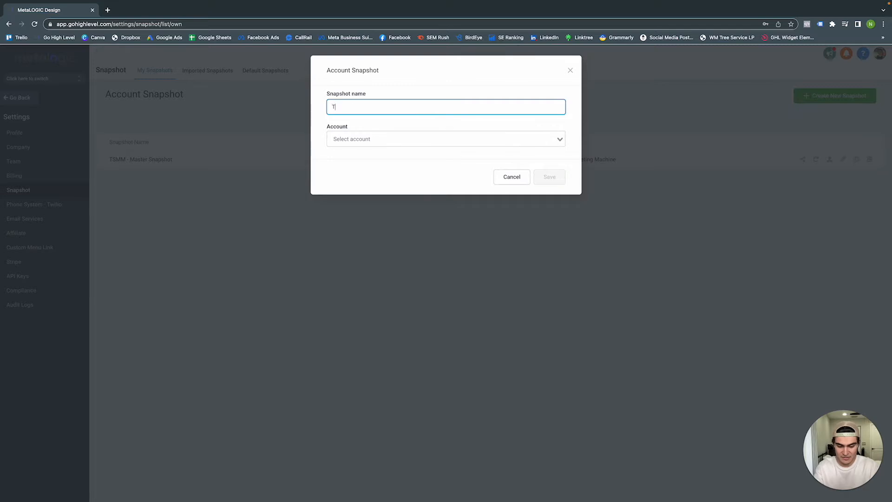
{"action": "type", "text": "ree Service "}
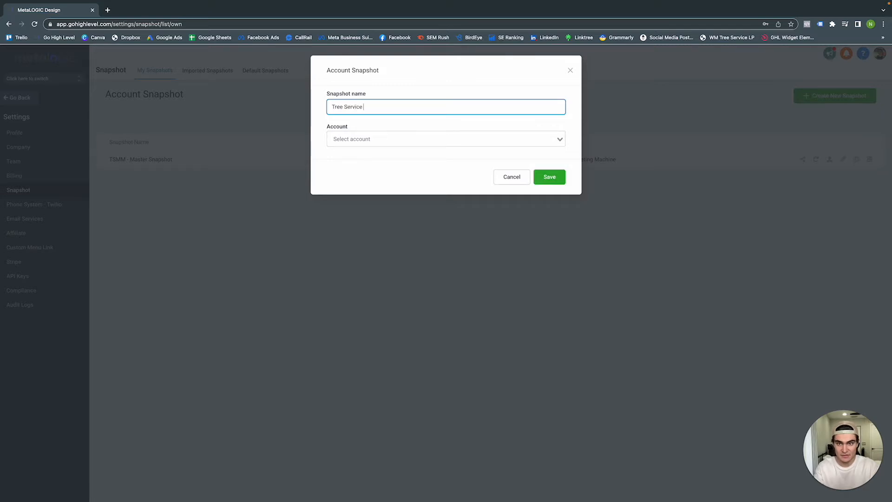
{"action": "type", "text": "Snapshot"}
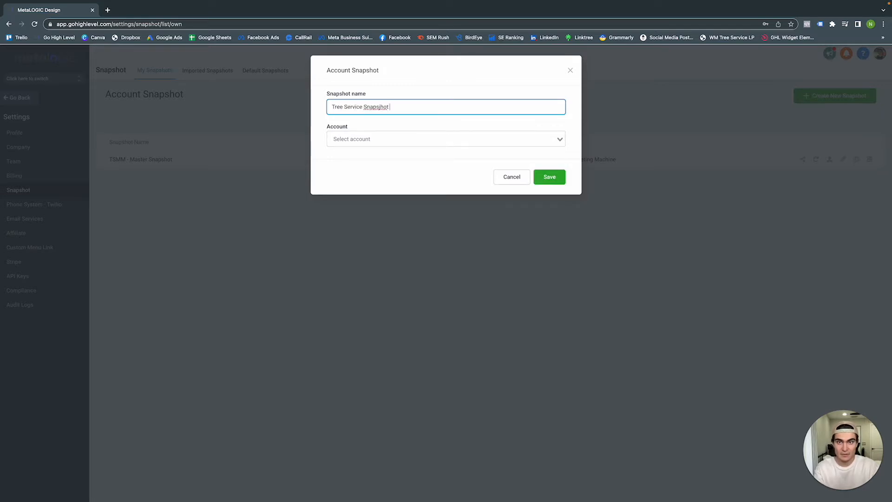
Step: Set Nick's Trees as the source account of the new snapshot and save it
{"action": "left_click", "coordinate": [392, 139]}
{"action": "left_click", "coordinate": [353, 194]}
{"action": "left_click", "coordinate": [348, 139]}
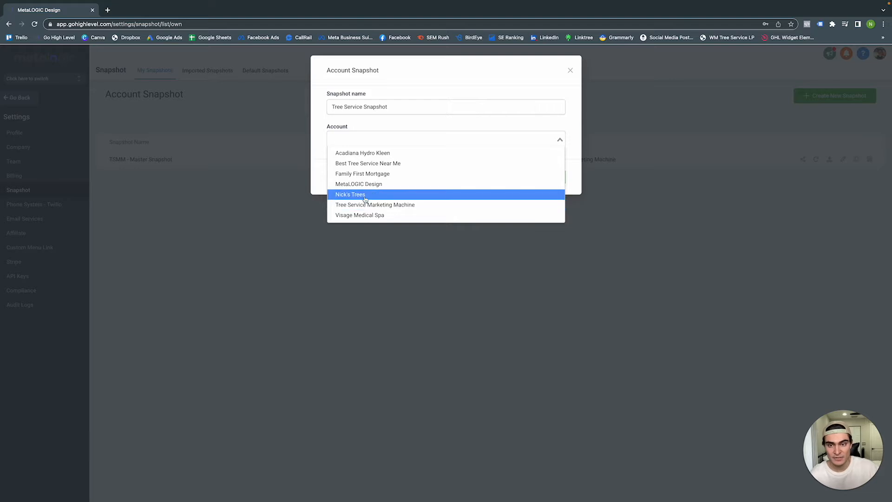
{"action": "left_click", "coordinate": [365, 194]}
{"action": "left_click", "coordinate": [550, 178]}
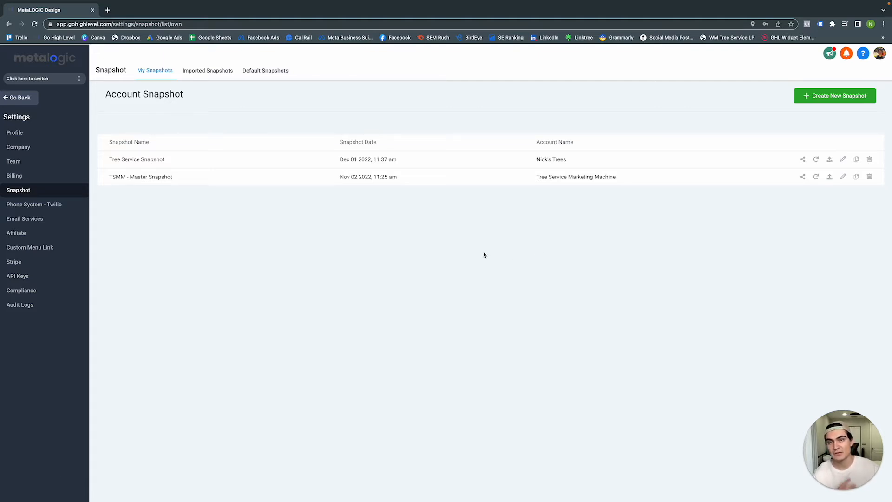
Step: Start adding a sub-account that uses Tree Service Snapshot from the agency's own snapshots
{"action": "left_click", "coordinate": [26, 102]}
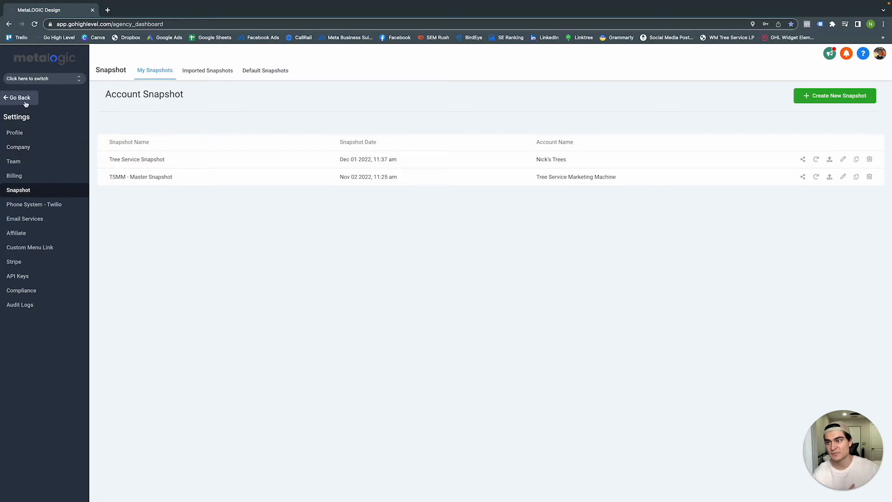
{"action": "left_click", "coordinate": [29, 115]}
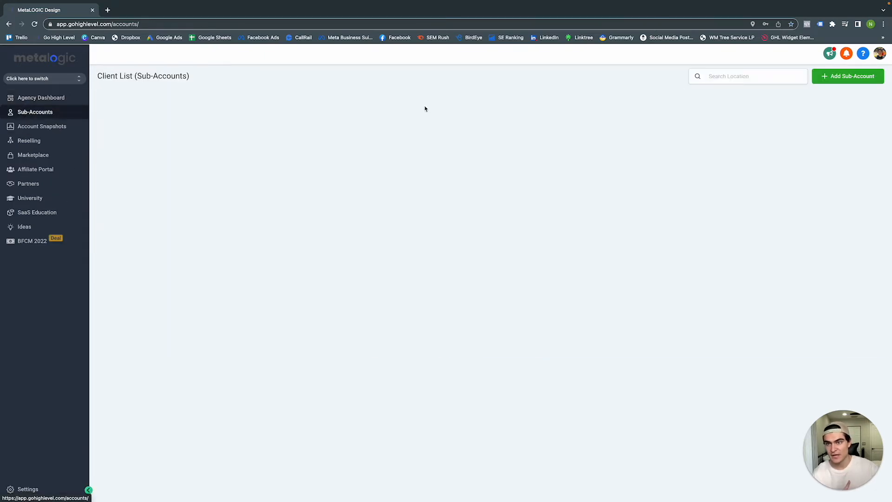
{"action": "left_click", "coordinate": [832, 79]}
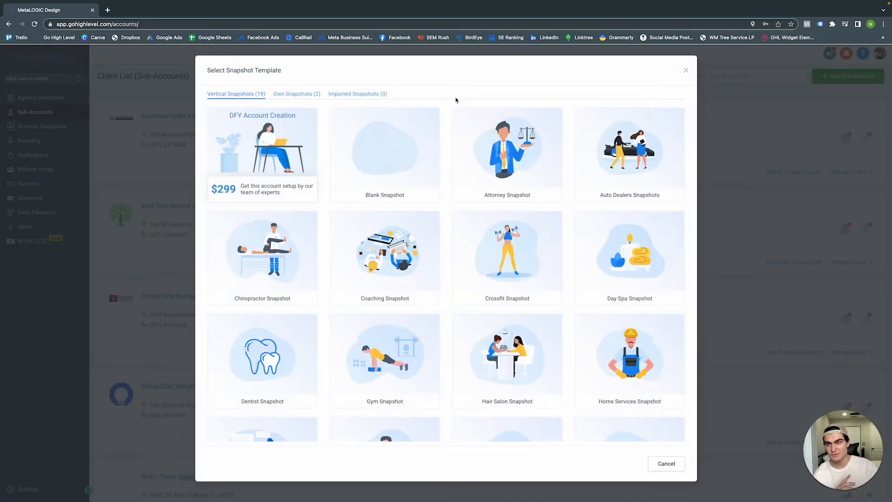
{"action": "left_click", "coordinate": [309, 94]}
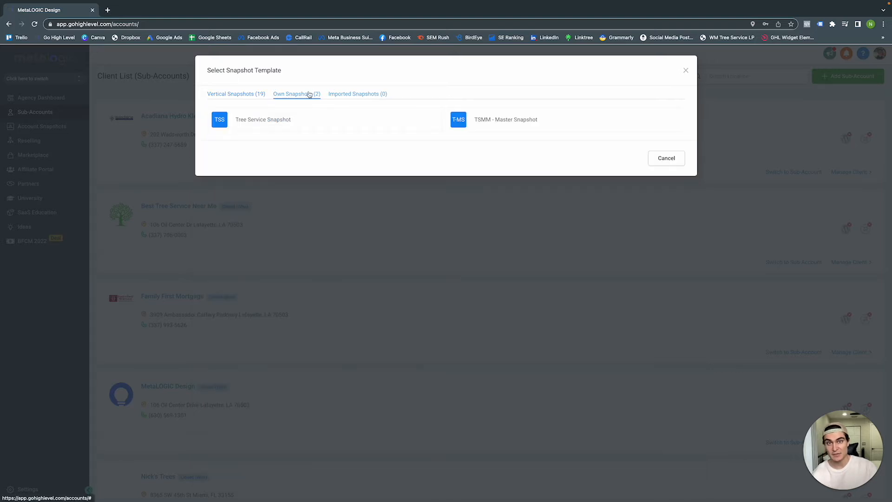
{"action": "mouse_move", "coordinate": [284, 118]}
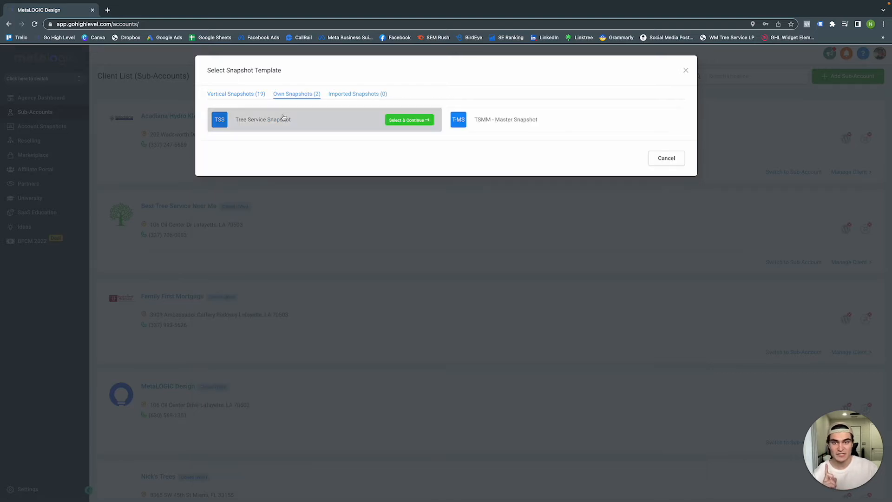
{"action": "left_click", "coordinate": [398, 120]}
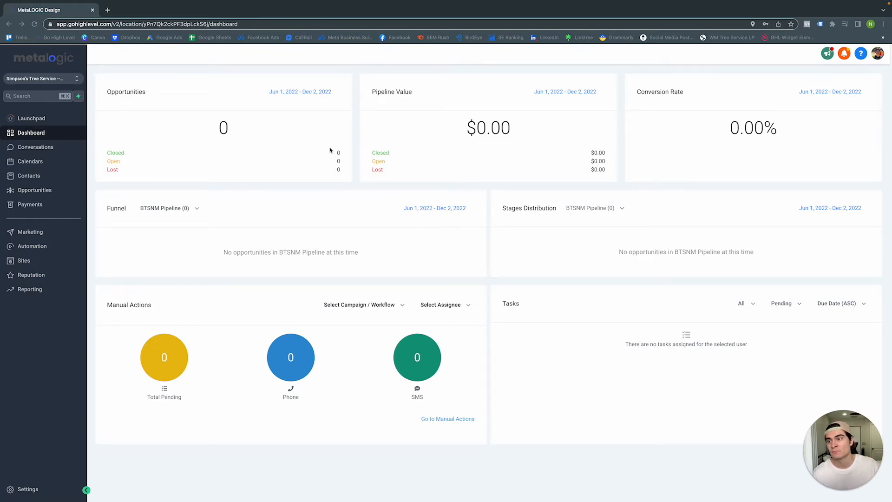
Step: Examine the workflows and the Tree Service Website pages loaded into the Simpson's Tree Service sub-account
{"action": "left_click", "coordinate": [32, 248]}
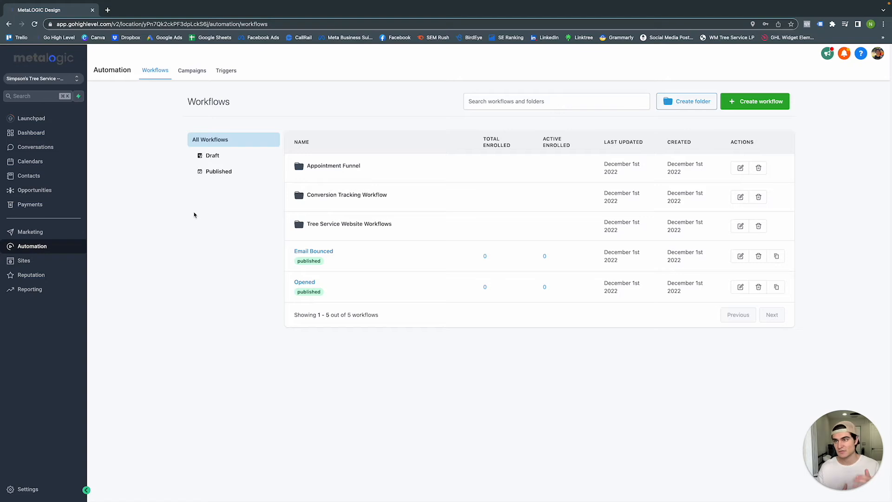
{"action": "left_click", "coordinate": [24, 261]}
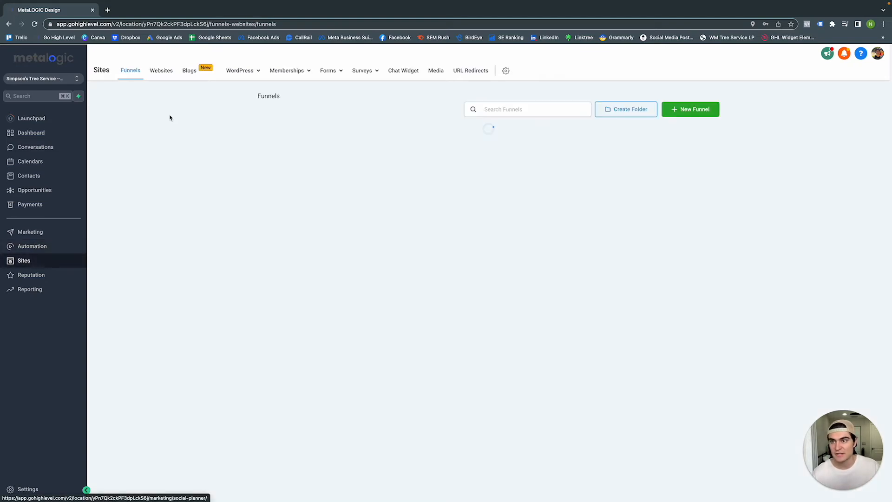
{"action": "left_click", "coordinate": [161, 70]}
{"action": "left_click", "coordinate": [289, 154]}
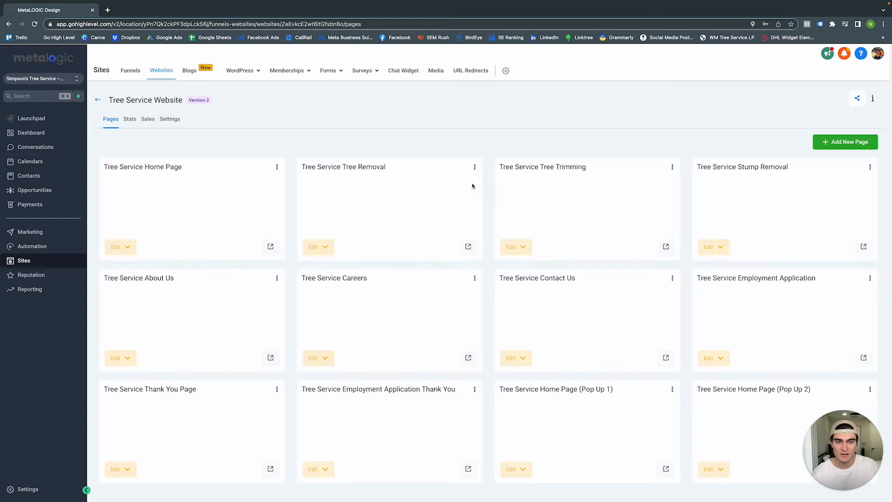
{"action": "left_click", "coordinate": [326, 81]}
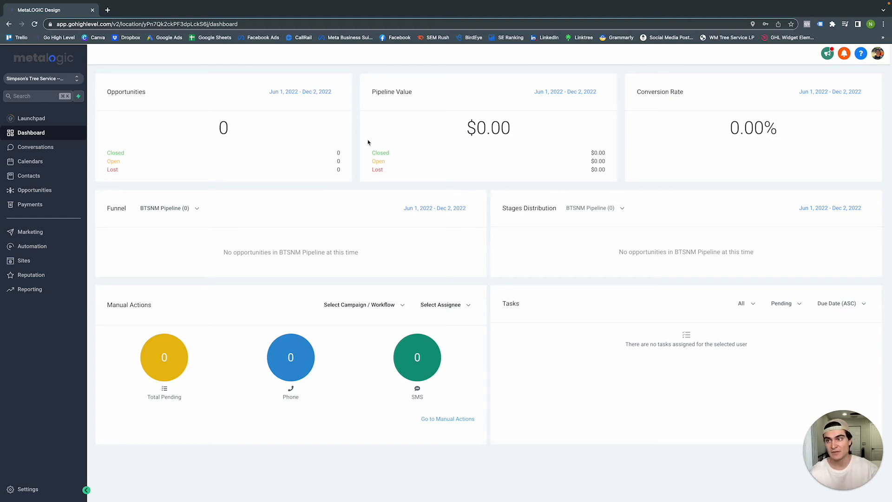
Step: Return to the agency view and start pushing Tree Service Snapshot from the snapshot settings to the linked location Simpson's Tree Service
{"action": "left_click", "coordinate": [39, 81]}
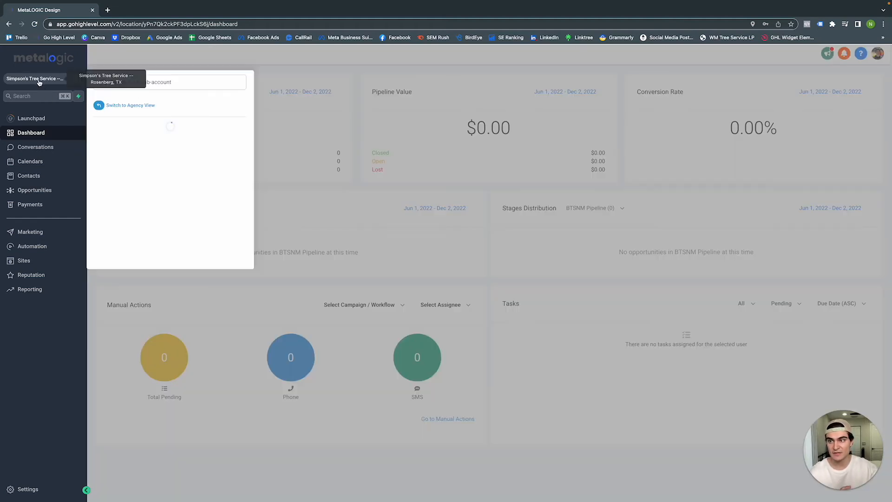
{"action": "left_click", "coordinate": [128, 106]}
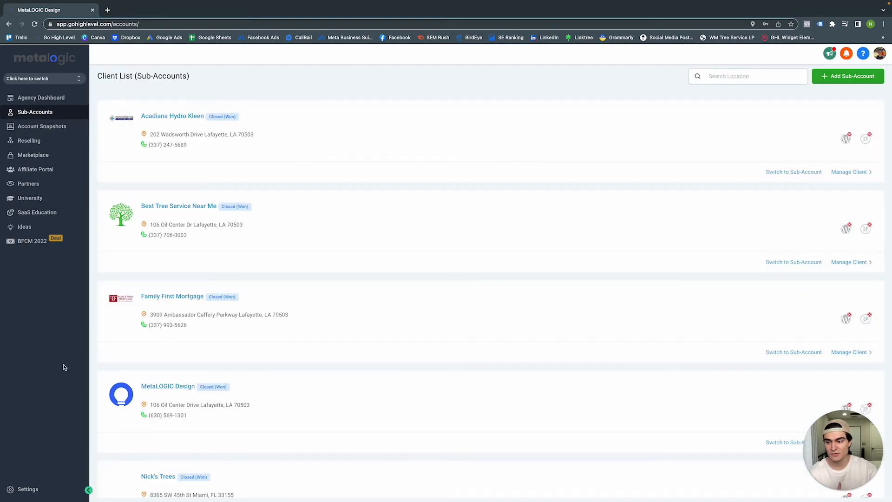
{"action": "left_click", "coordinate": [25, 494]}
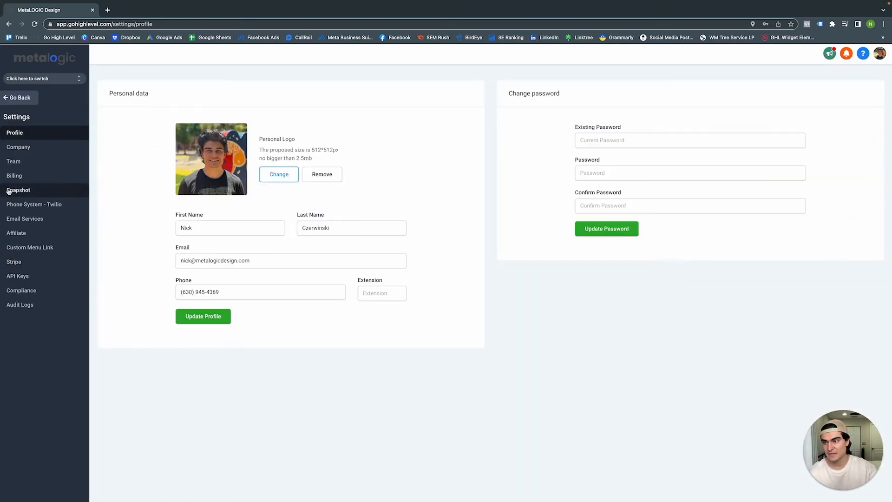
{"action": "left_click", "coordinate": [9, 191]}
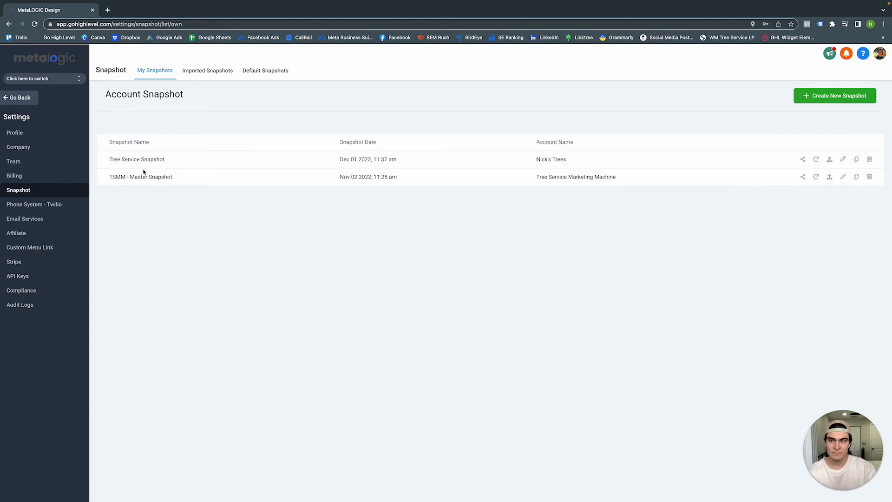
{"action": "left_click", "coordinate": [829, 160]}
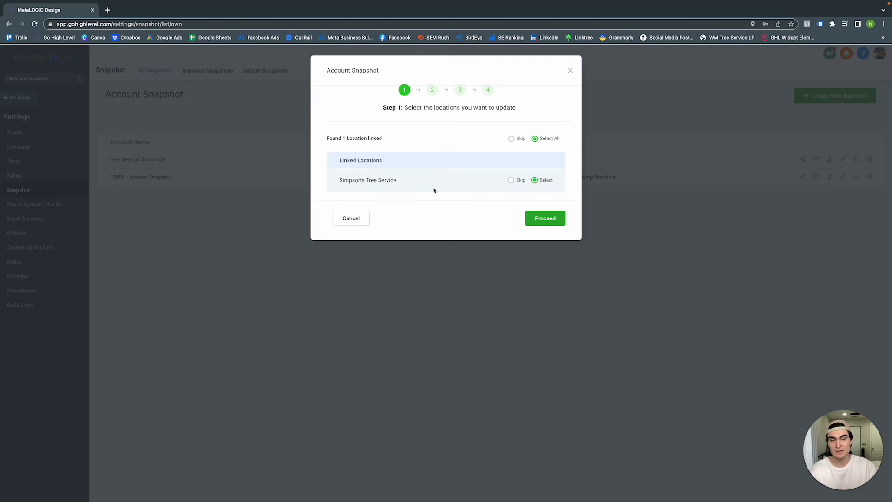
{"action": "left_click", "coordinate": [547, 218]}
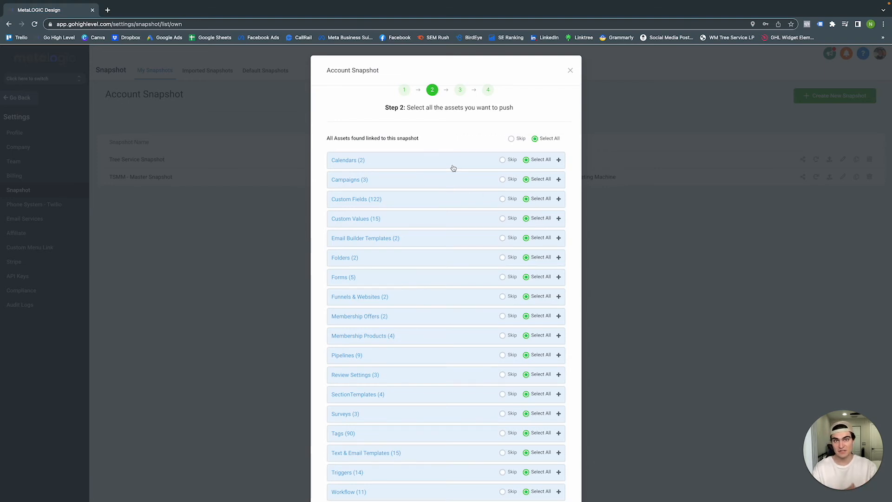
{"action": "left_click", "coordinate": [511, 139]}
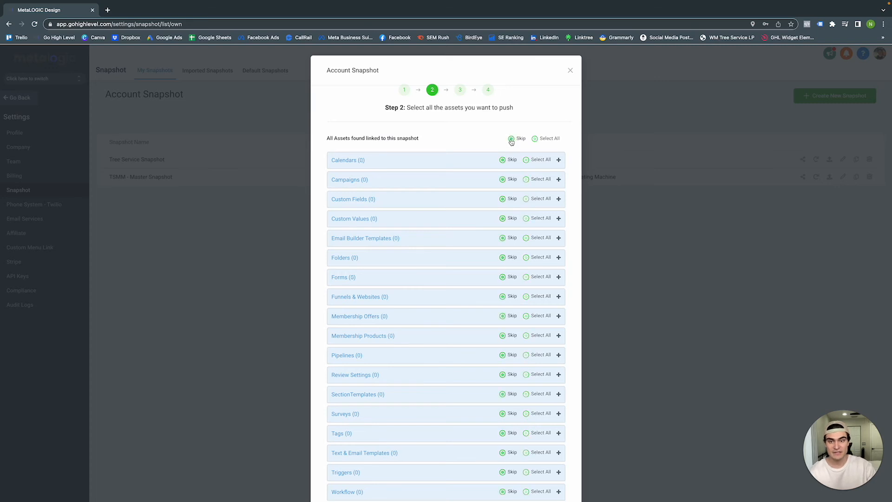
{"action": "left_click", "coordinate": [387, 242]}
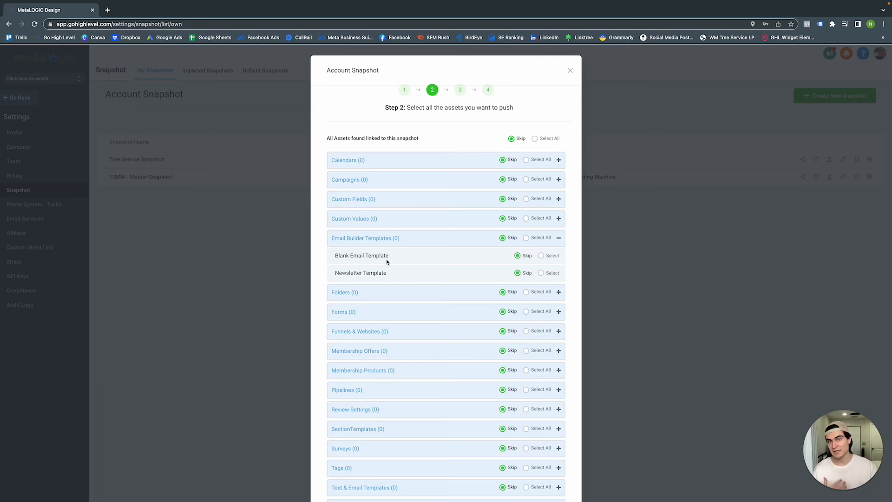
{"action": "scroll", "coordinate": [387, 263], "scroll_direction": "down", "scroll_amount": 3}
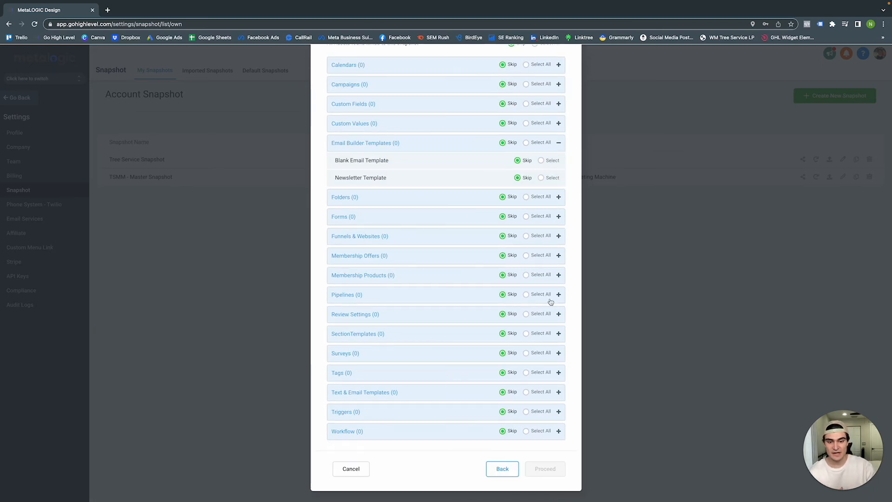
{"action": "scroll", "coordinate": [554, 313], "scroll_direction": "up", "scroll_amount": 3}
{"action": "left_click", "coordinate": [535, 139]}
Step: Push all selected snapshot assets to Simpson's Tree Service, skipping all conflicting assets, and close the snapshot dialog
{"action": "scroll", "coordinate": [537, 418], "scroll_direction": "down", "scroll_amount": 5}
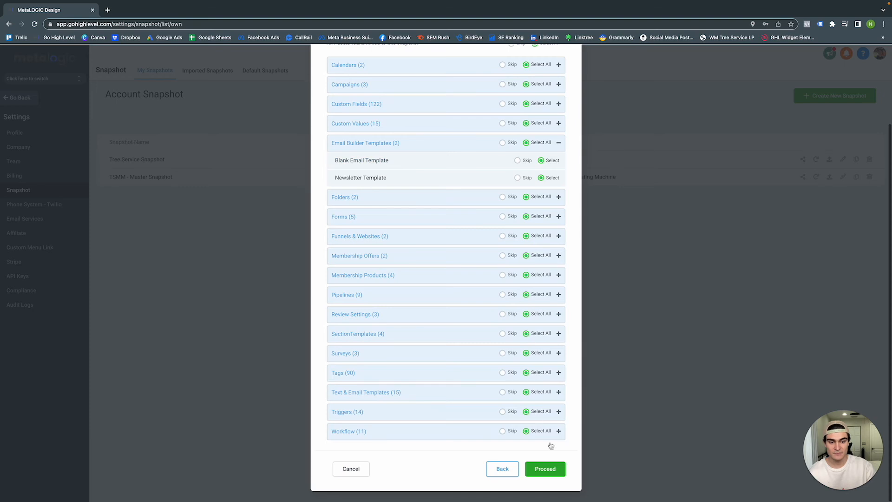
{"action": "left_click", "coordinate": [552, 468]}
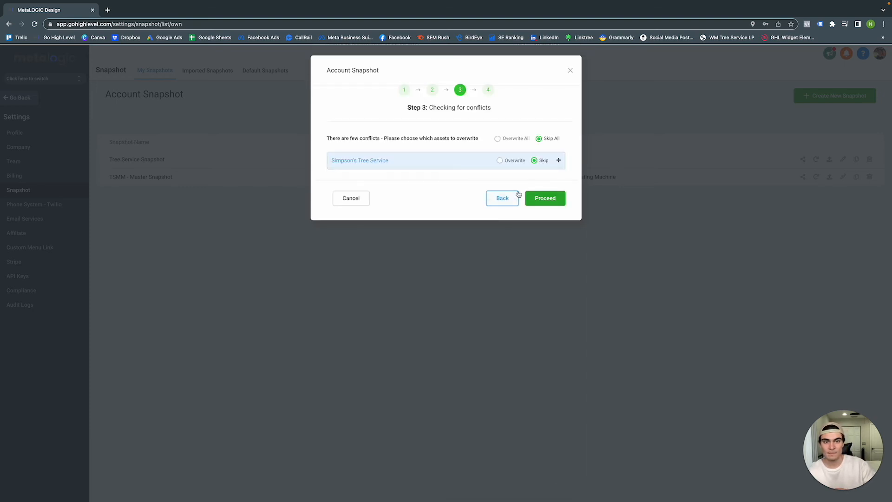
{"action": "left_click", "coordinate": [543, 200]}
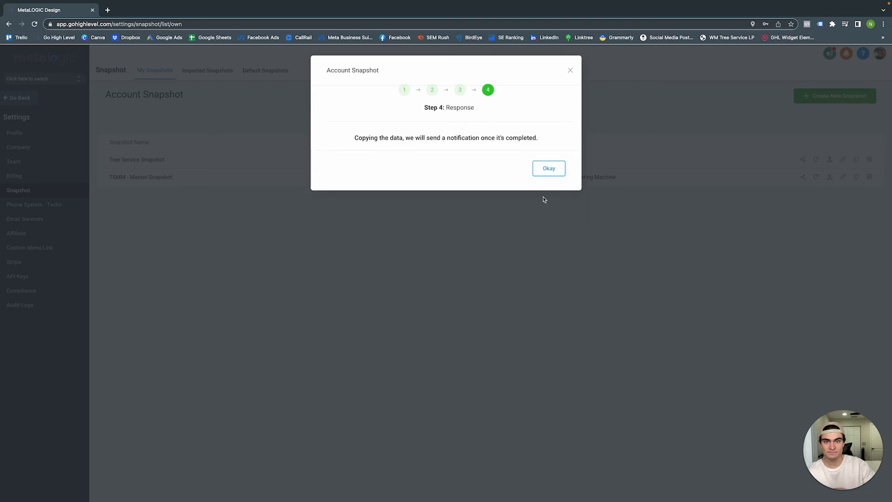
{"action": "left_click", "coordinate": [548, 169]}
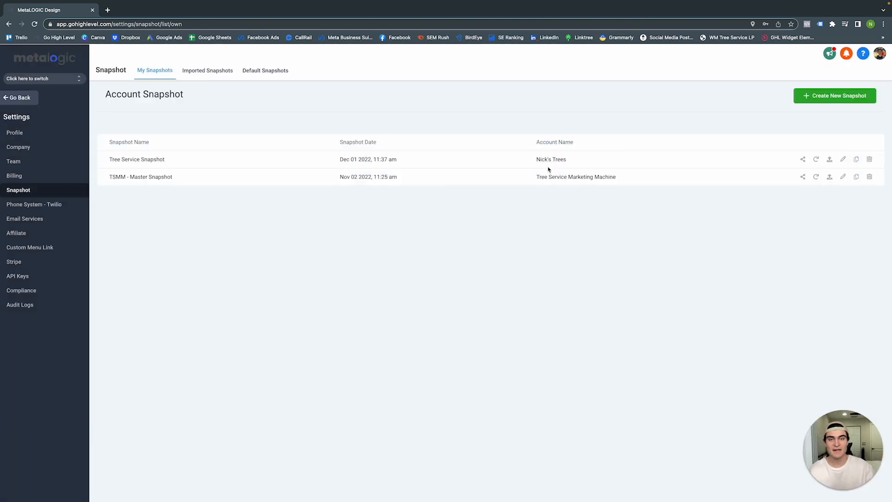